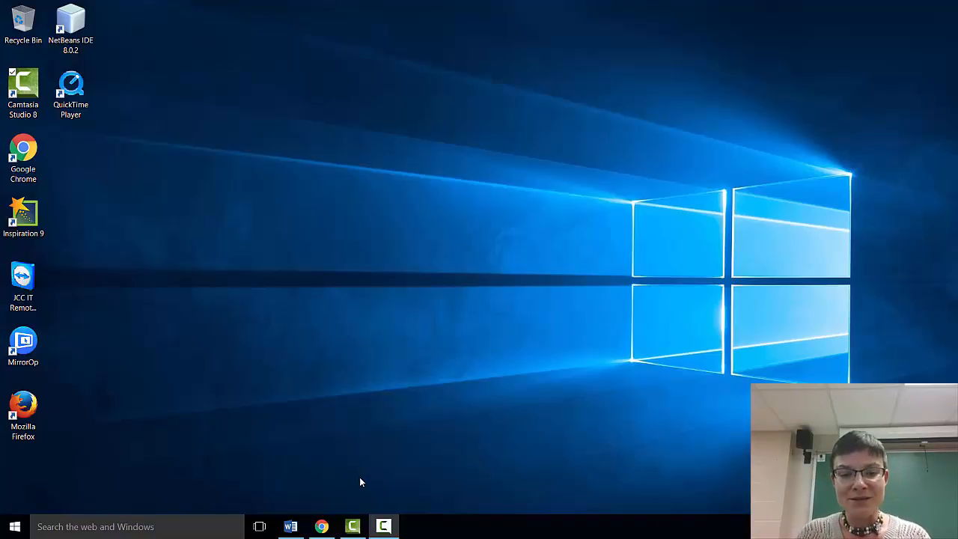
Switch to the Group Journal Meteorology and Oceanography document in Word and review its directions and the questions through Seasons.
click(291, 526)
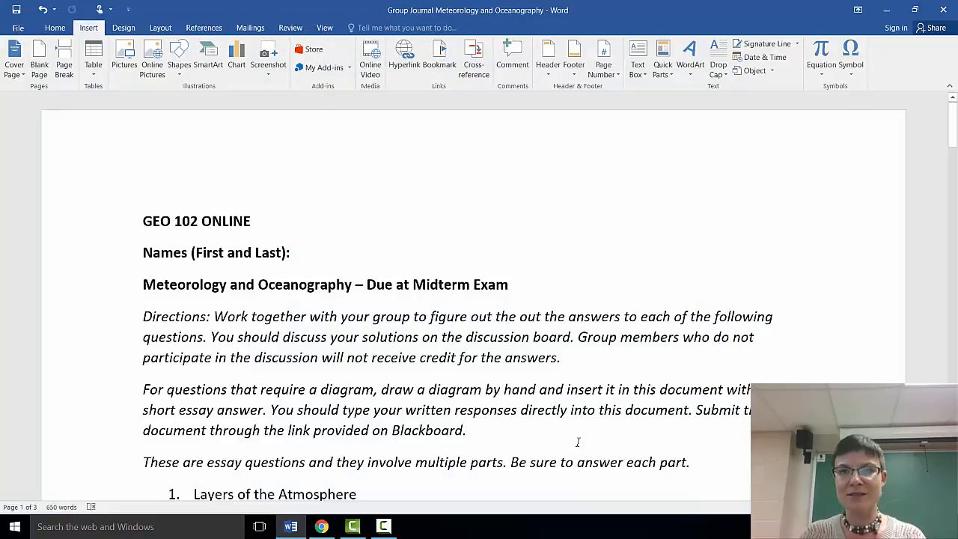
scroll(576, 447, down, 2)
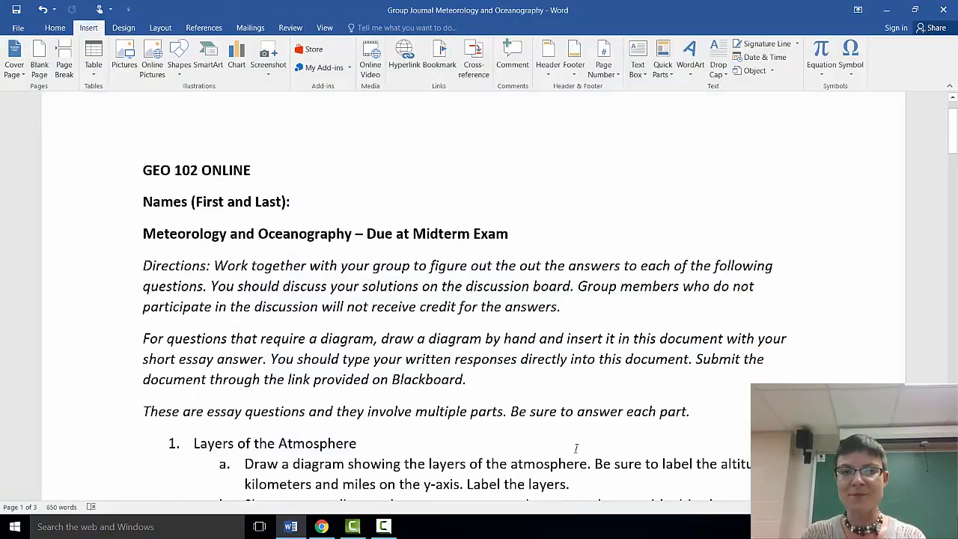
scroll(575, 449, down, 10)
scroll(575, 449, up, 6)
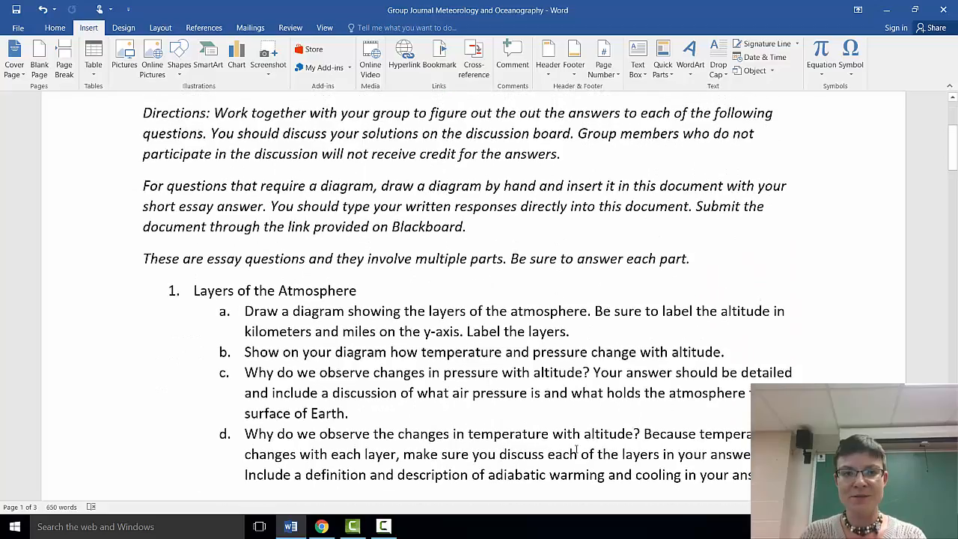
scroll(575, 449, down, 4)
scroll(576, 449, down, 4)
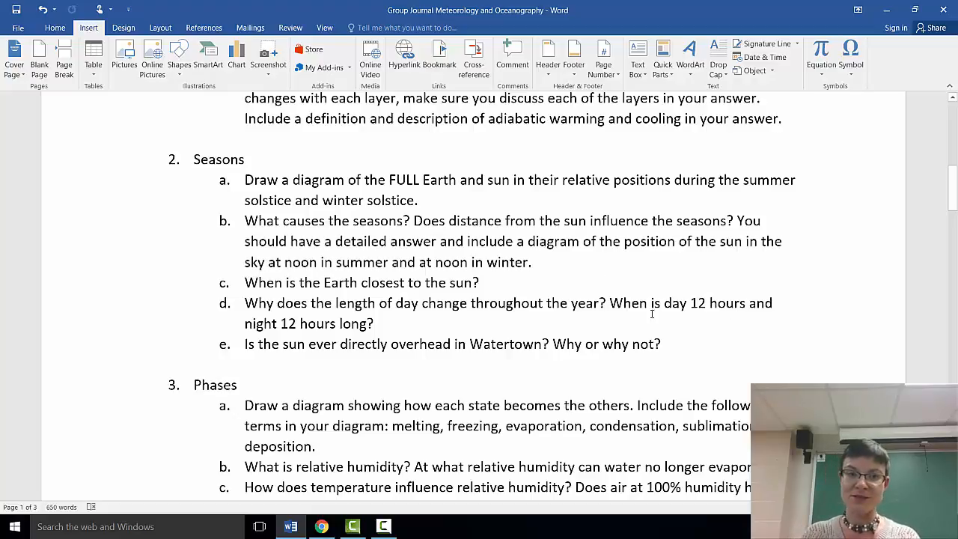
Add an empty, unlettered line below question 2e about the sun being overhead in Watertown.
click(749, 329)
click(748, 337)
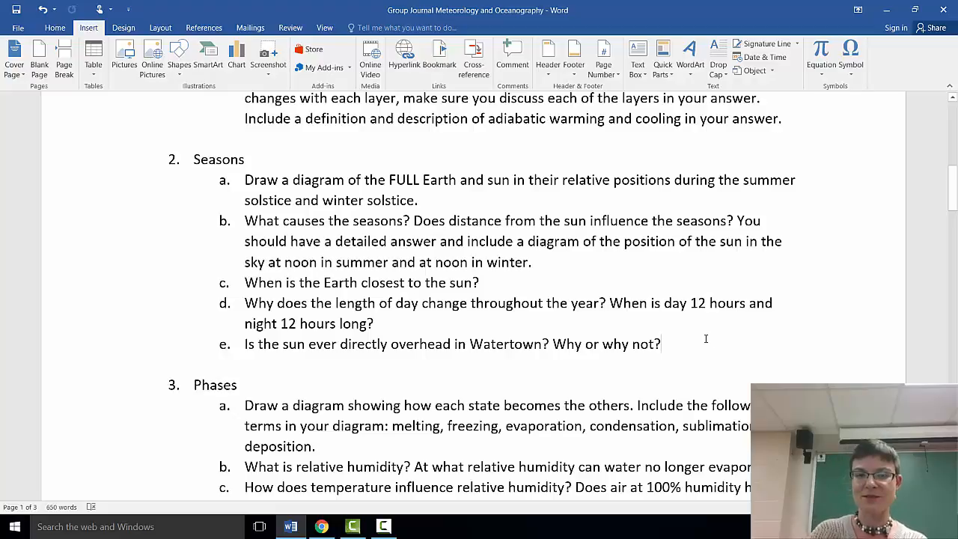
key(Return)
key(BackSpace)
key(Return)
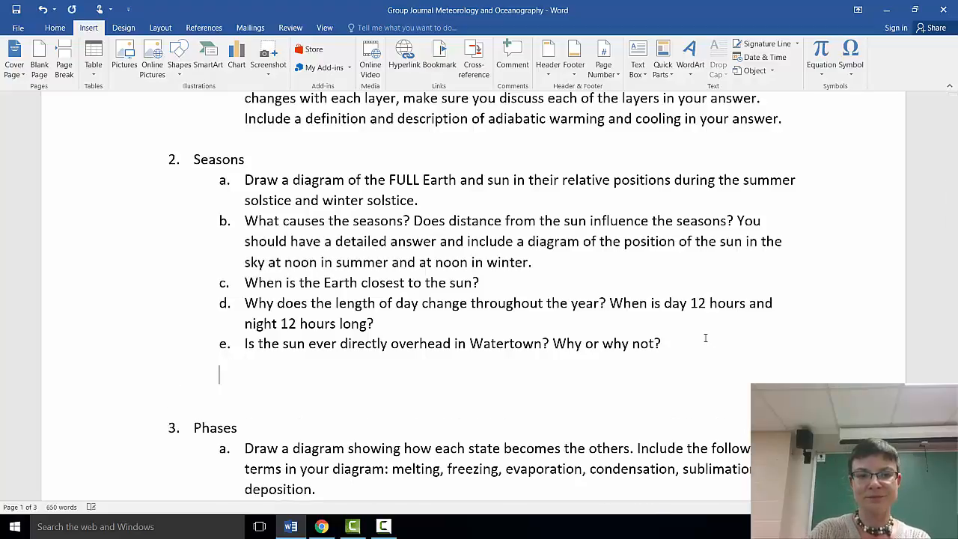
key(BackSpace)
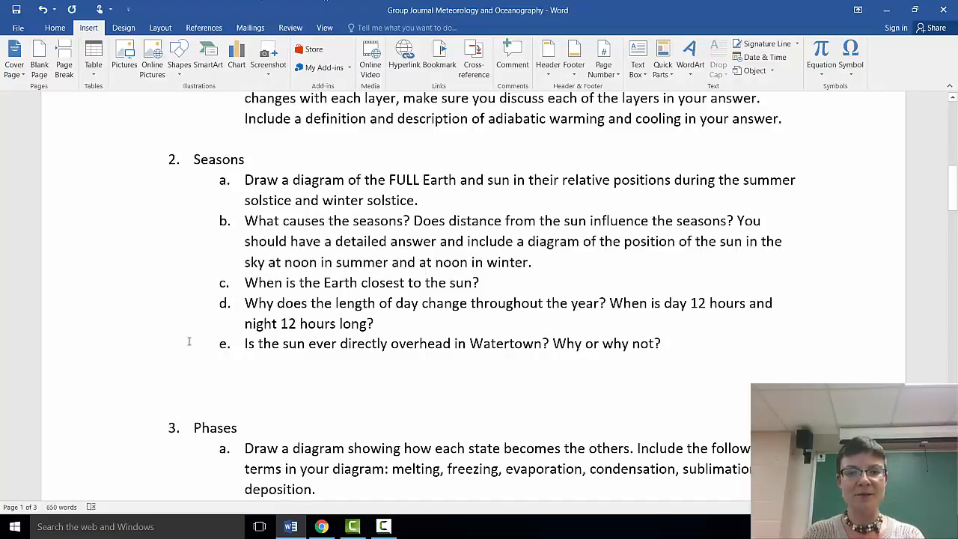
Insert the picture 20160822_173021 from the Downloads folder at the empty line below the Seasons questions.
scroll(395, 235, up, 10)
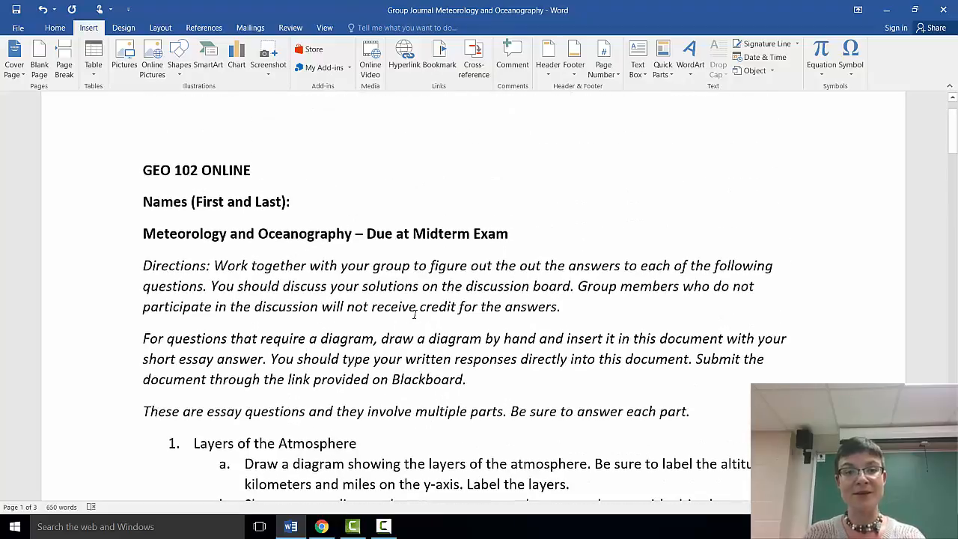
scroll(414, 313, down, 10)
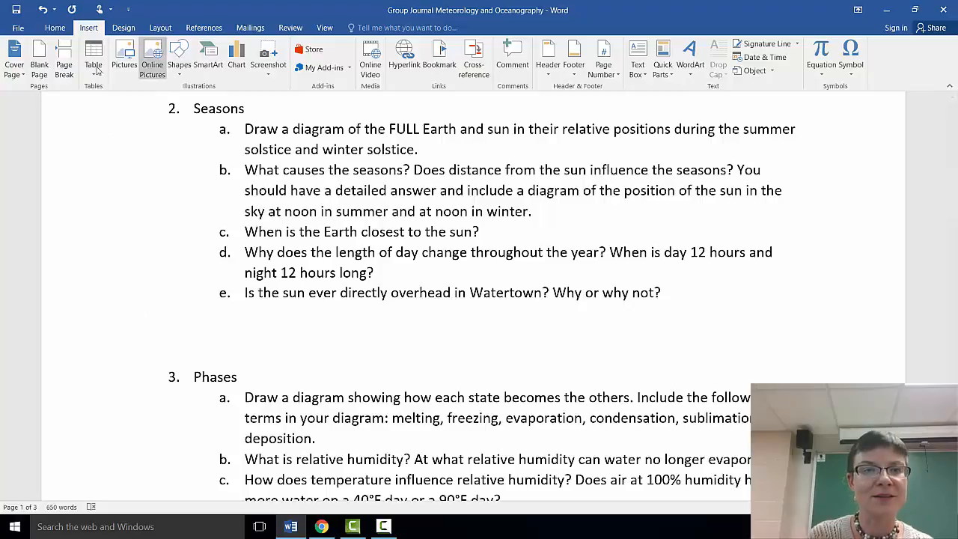
click(123, 57)
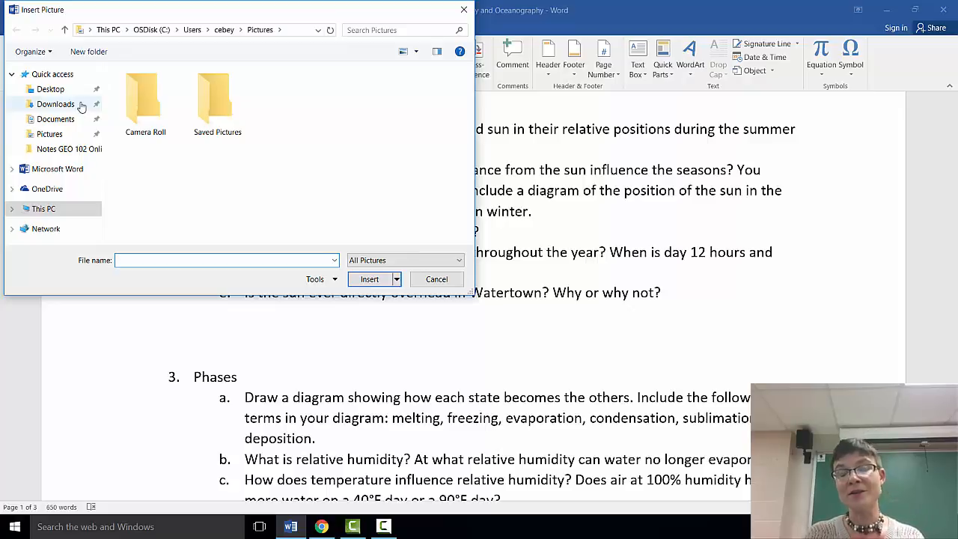
click(81, 107)
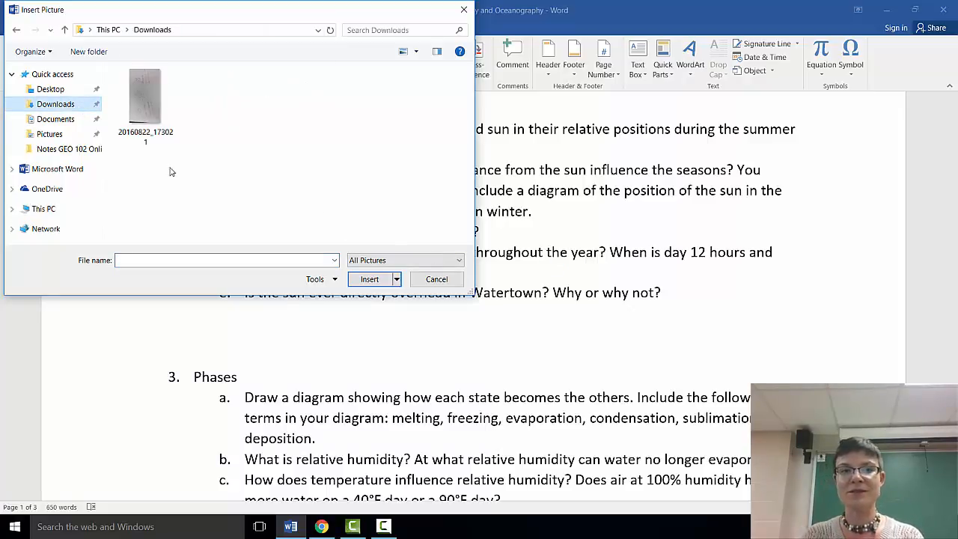
click(145, 101)
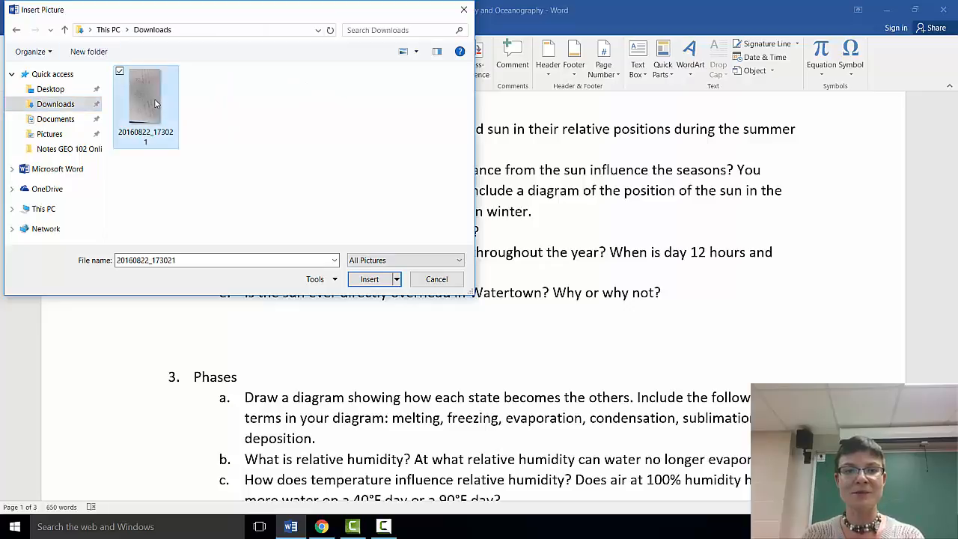
click(368, 277)
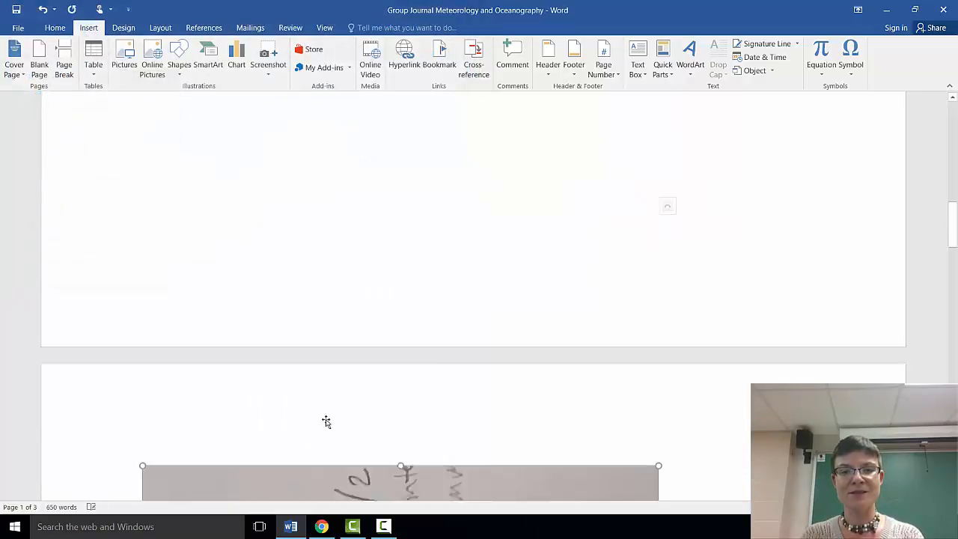
Rotate the inserted solstice diagram picture 90° to the right so its handwriting reads upright.
scroll(326, 408, down, 6)
scroll(326, 403, up, 1)
scroll(329, 392, up, 3)
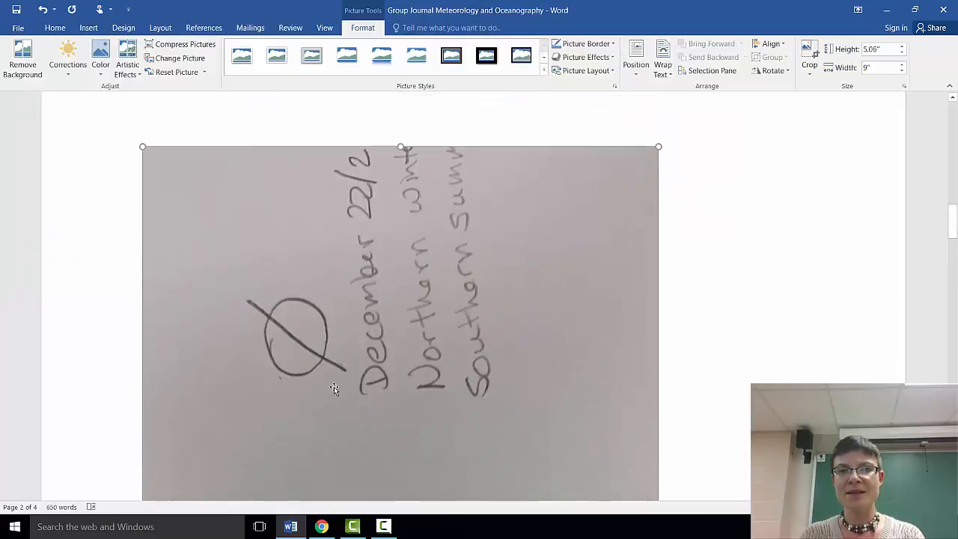
scroll(554, 277, down, 5)
scroll(555, 280, down, 3)
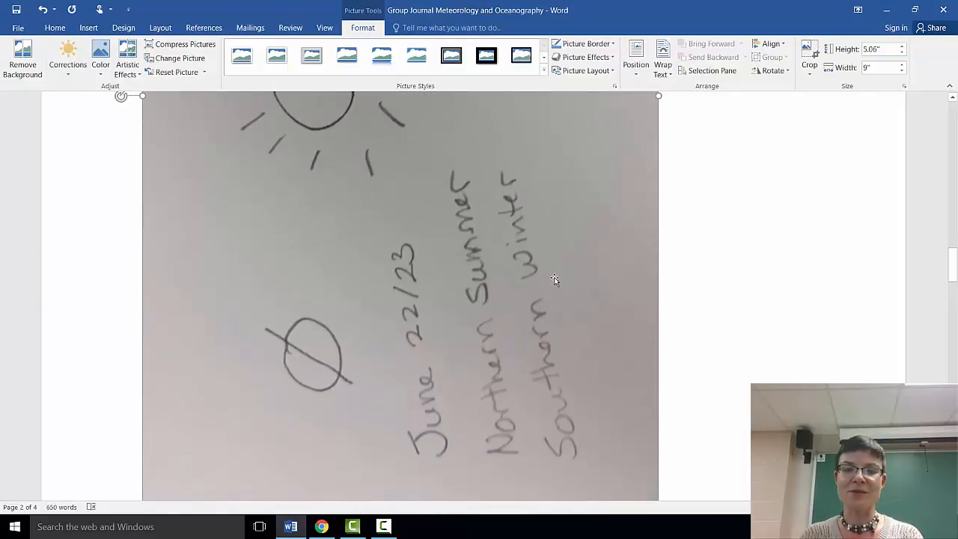
scroll(556, 277, up, 6)
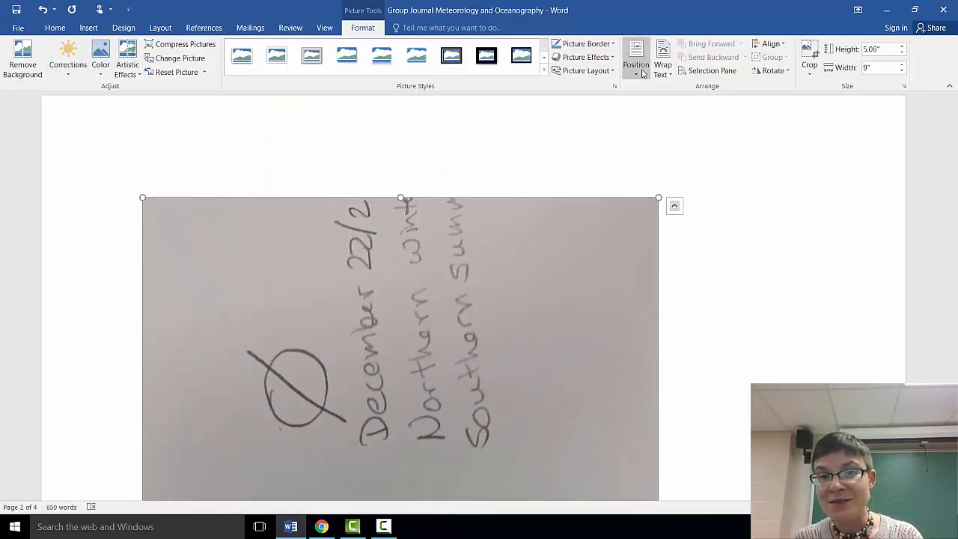
click(642, 73)
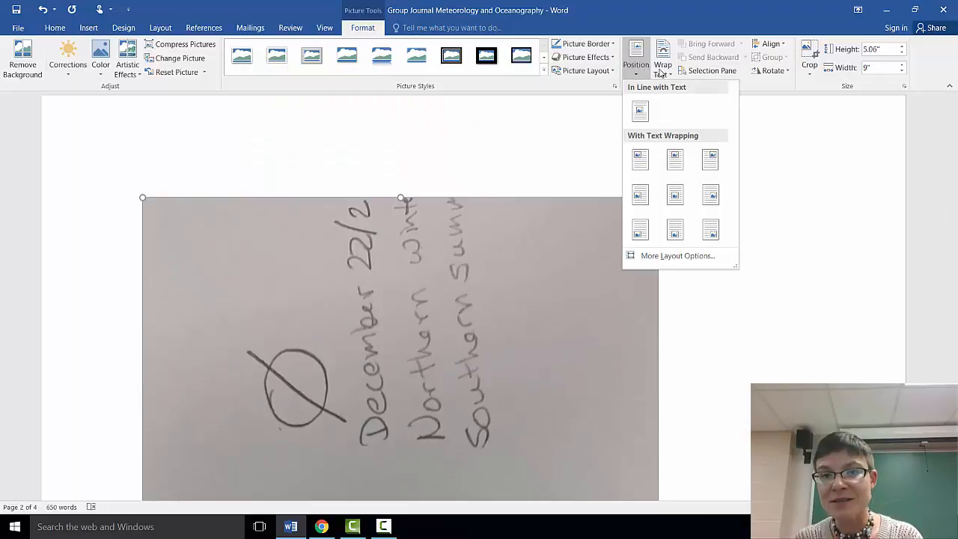
click(772, 72)
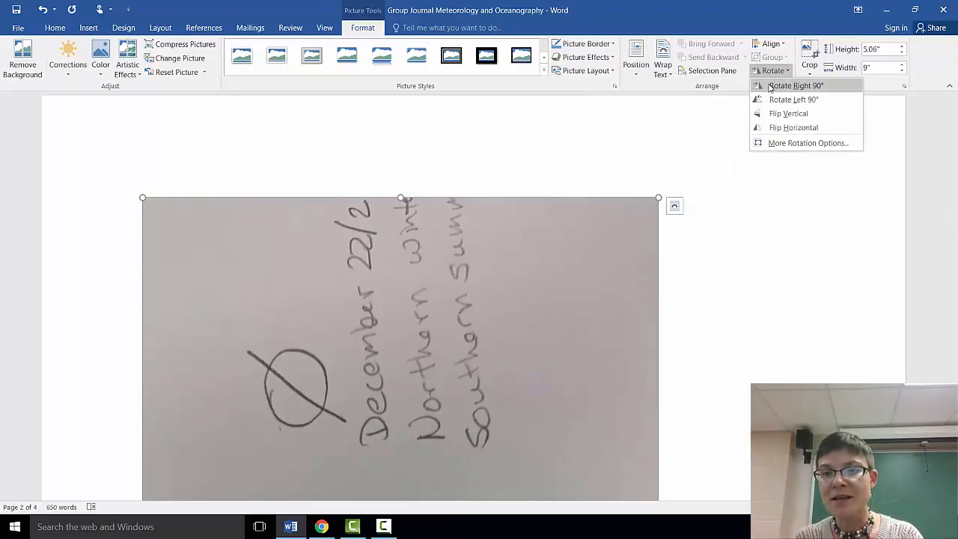
key(Escape)
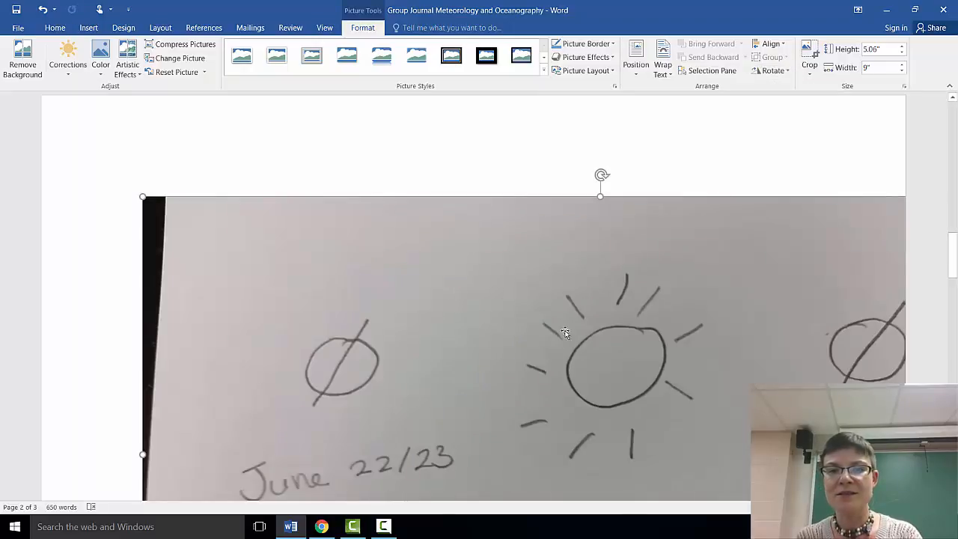
Scale the diagram picture down proportionally to about 2.97" high by 5.27" wide so it fits within the page.
scroll(511, 314, down, 1)
scroll(510, 314, down, 10)
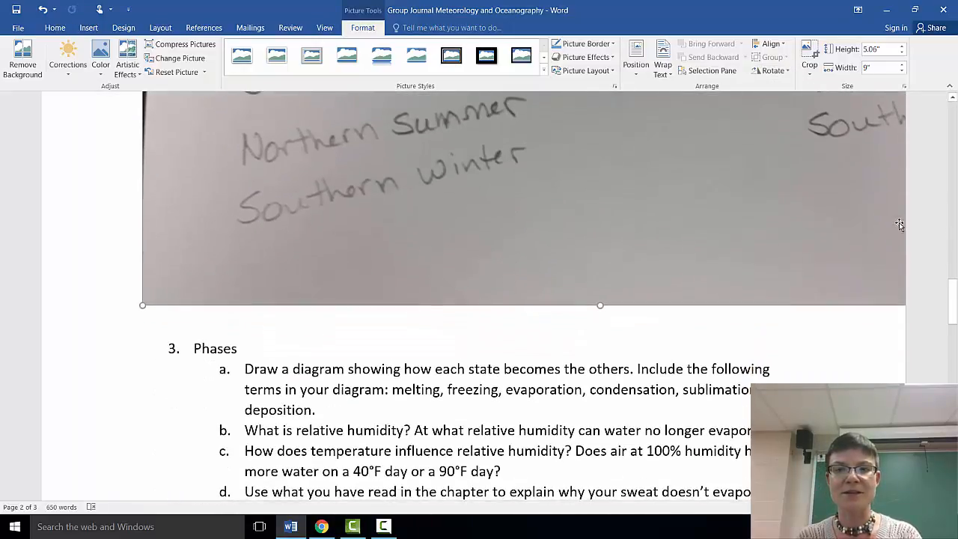
drag(142, 305, 629, 184)
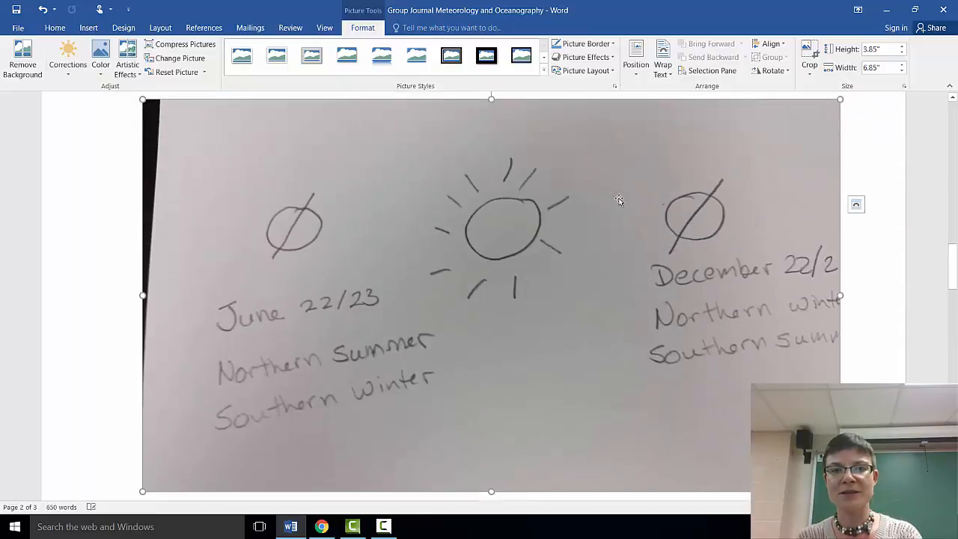
scroll(604, 241, up, 5)
scroll(598, 247, up, 8)
scroll(590, 256, down, 1)
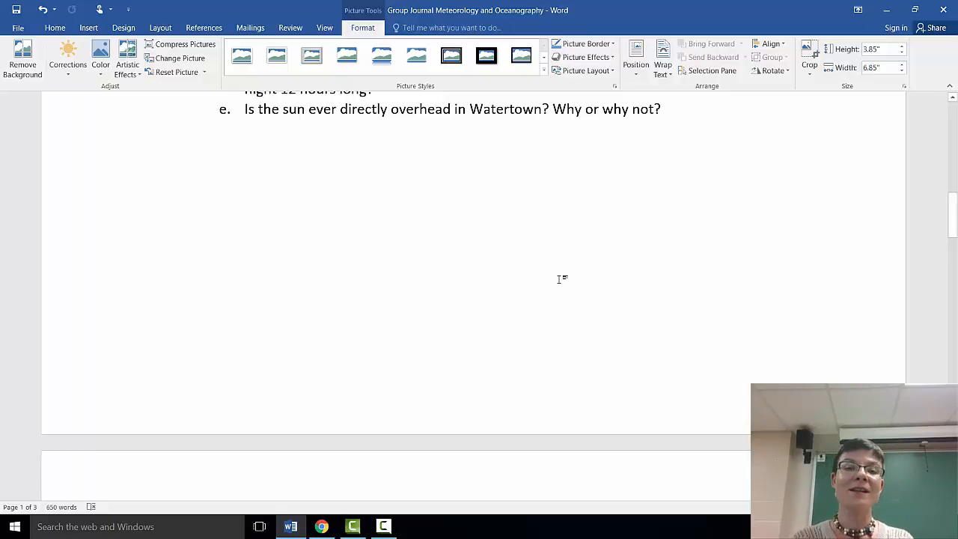
scroll(561, 269, down, 6)
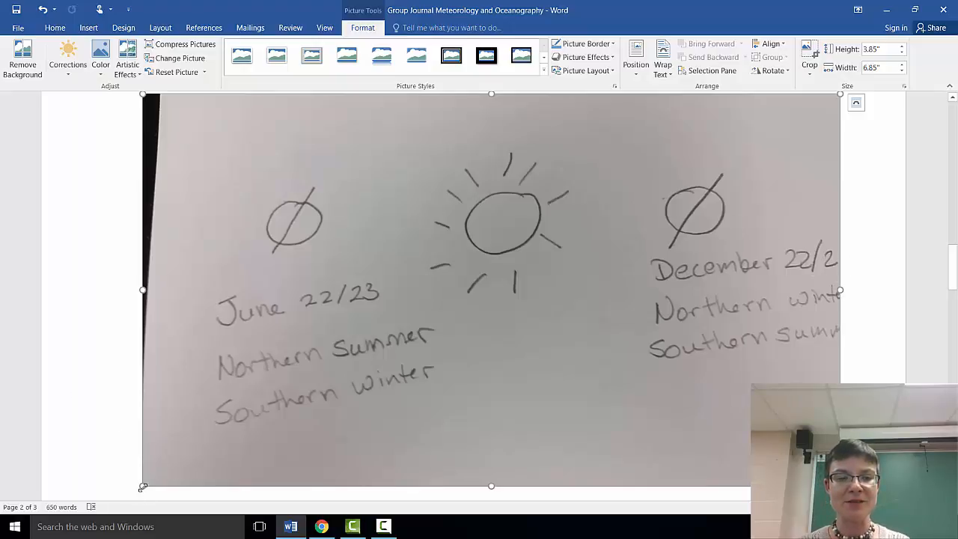
drag(237, 431, 303, 395)
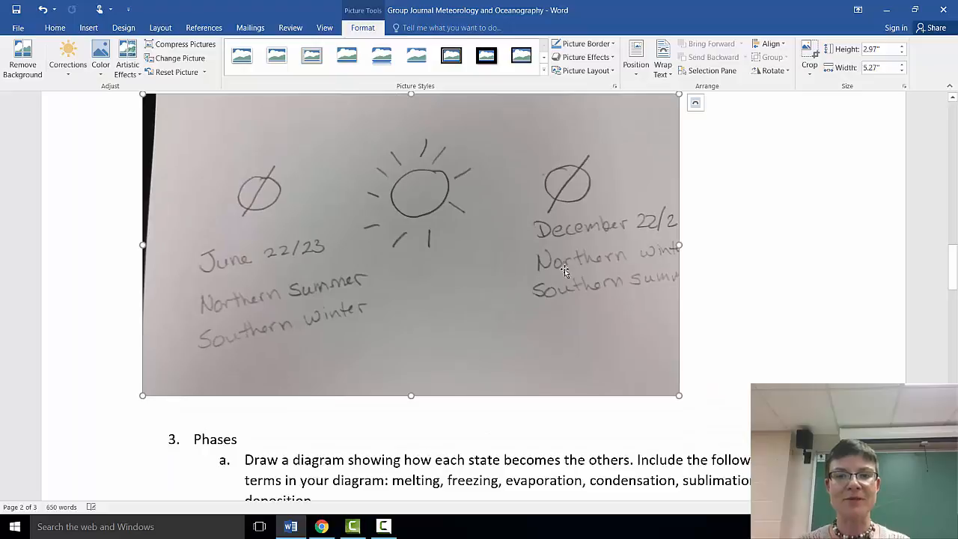
Examine the resized diagram's placement in the document between the Seasons questions and the Phases section.
scroll(597, 447, up, 1)
scroll(595, 441, up, 4)
scroll(592, 427, down, 8)
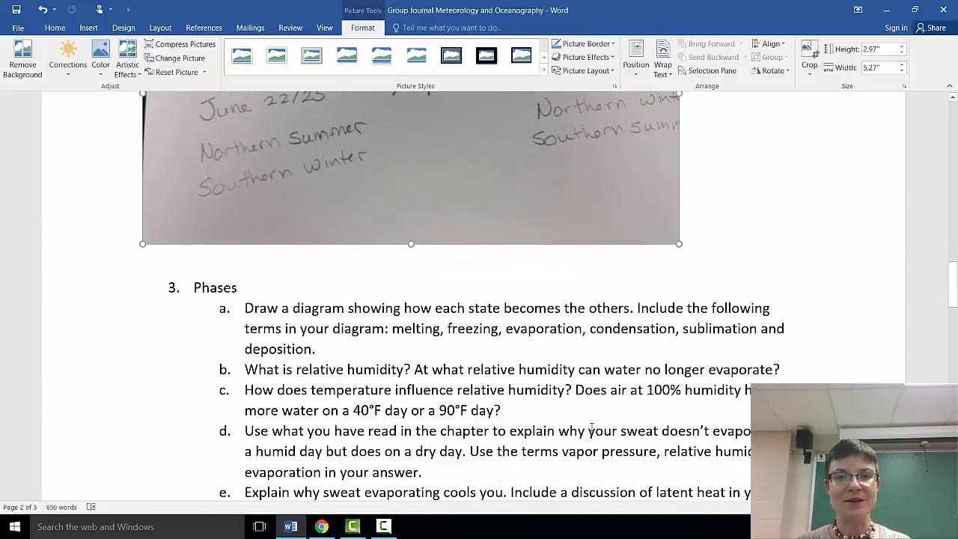
scroll(590, 429, up, 5)
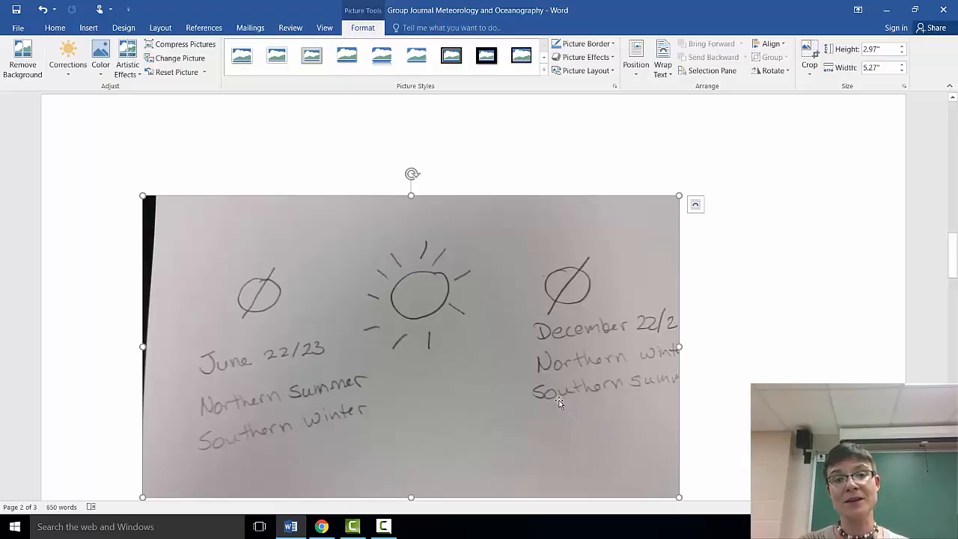
scroll(558, 403, up, 8)
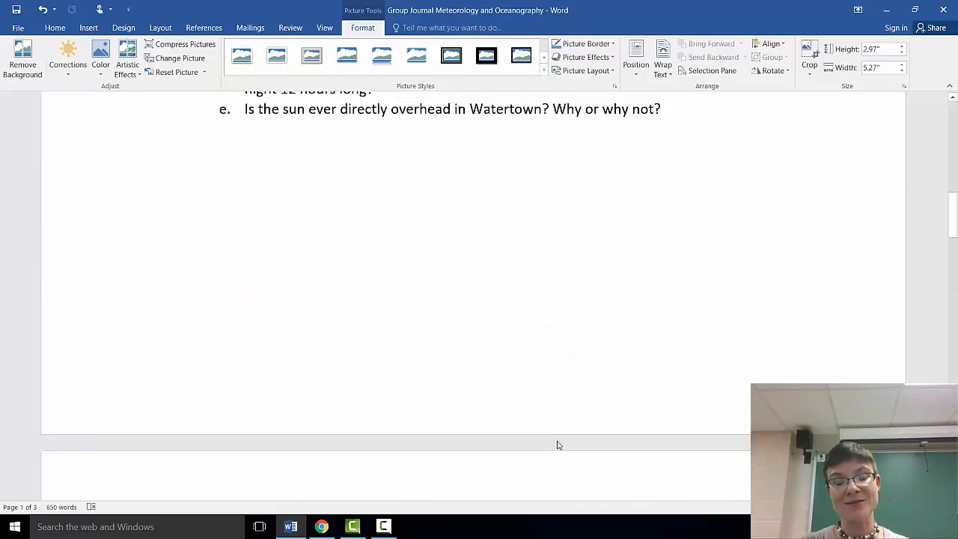
scroll(557, 443, up, 8)
scroll(558, 441, down, 3)
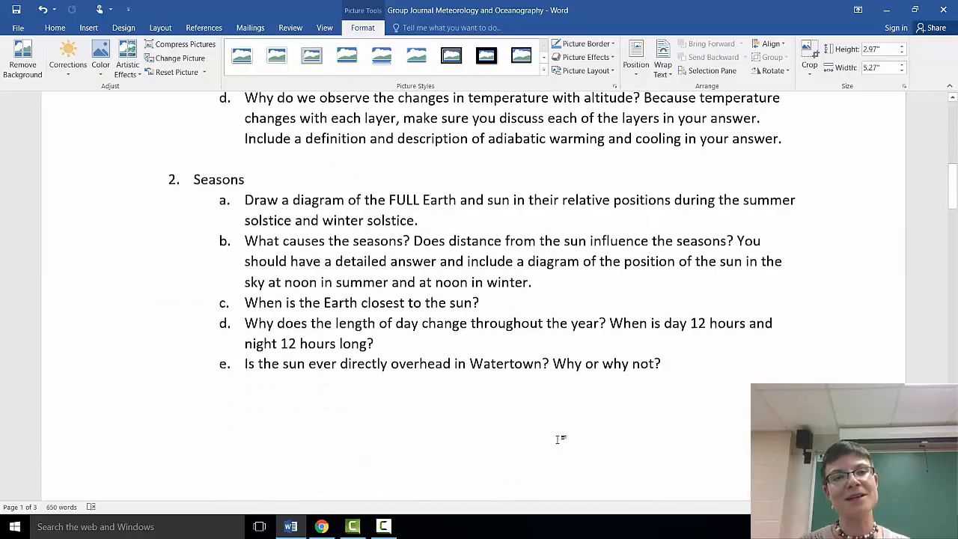
scroll(527, 428, down, 3)
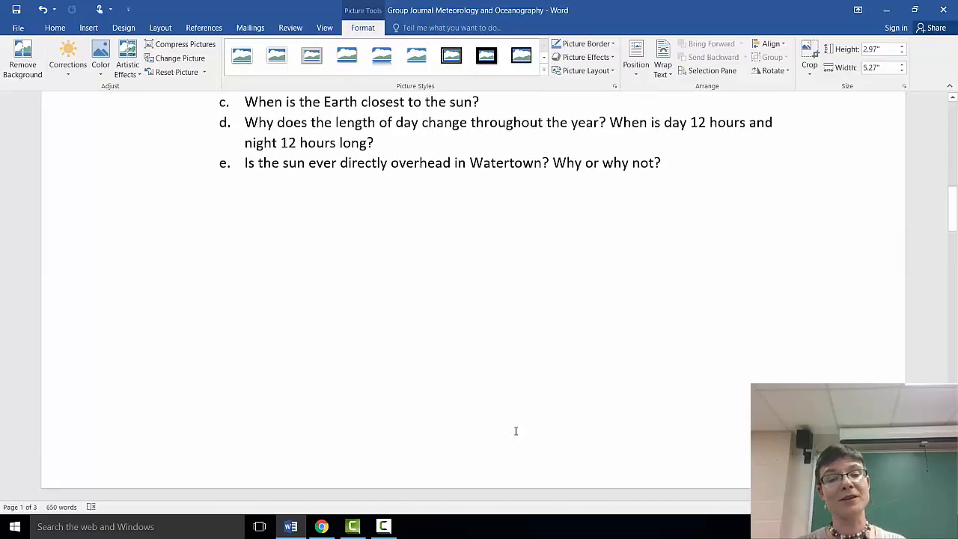
scroll(516, 430, down, 8)
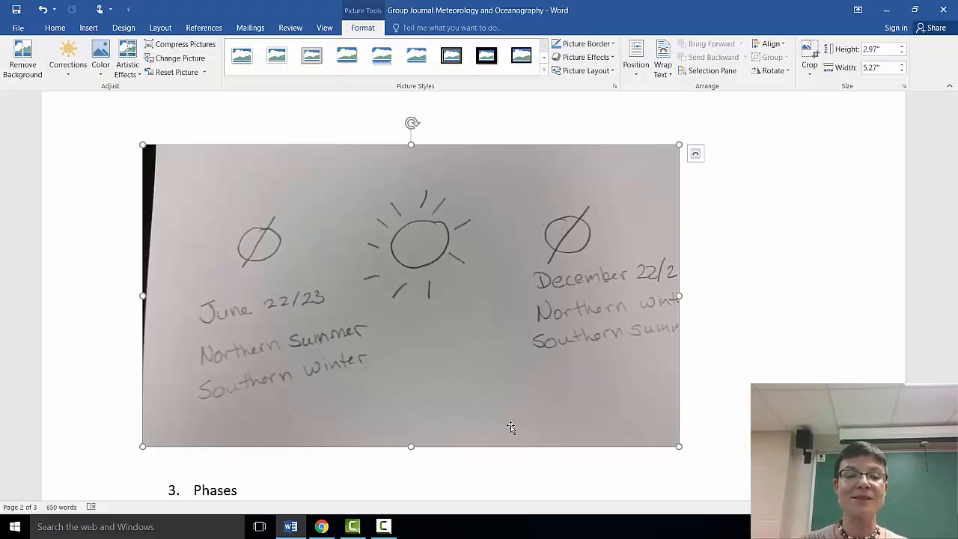
scroll(427, 444, down, 3)
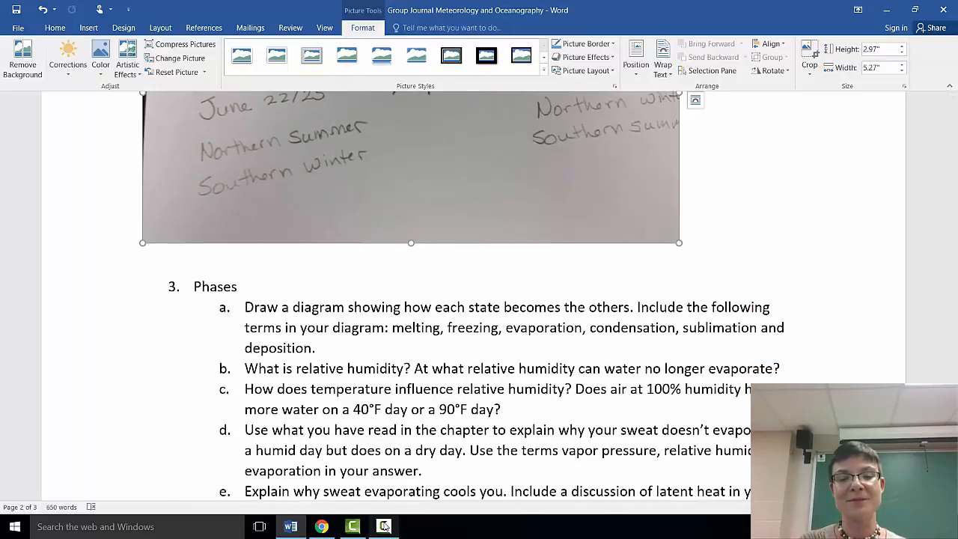